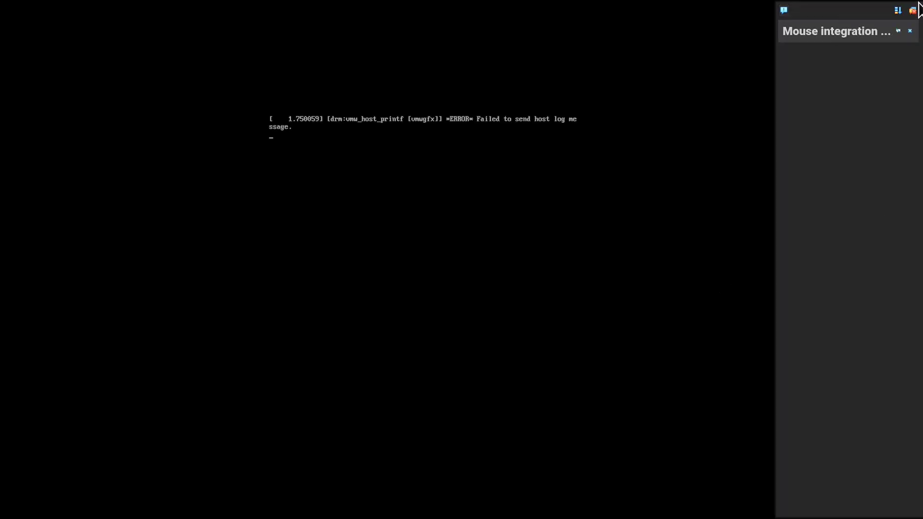
# Dismiss the VirtualBox mouse integration notice over the Slick Greeter login screen
pyautogui.click(909, 31)
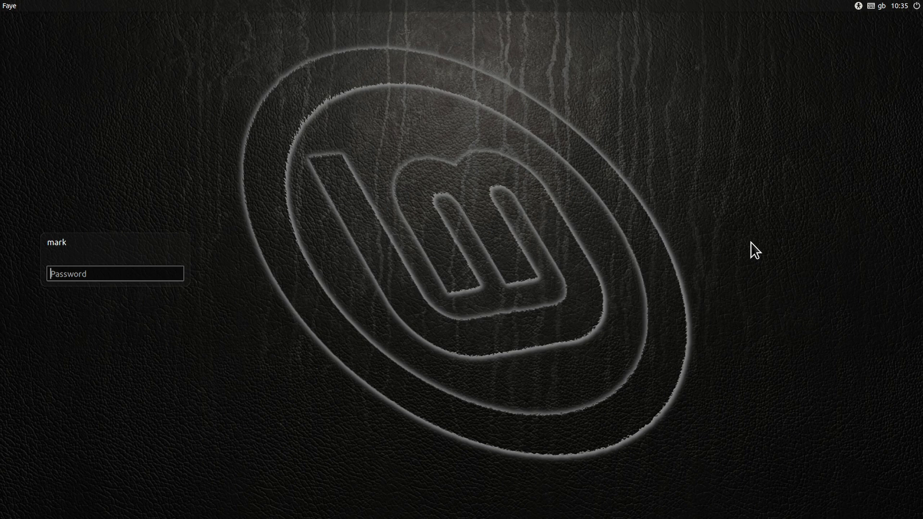
# Enter the account password in the LightDM Password field to log in
pyautogui.write('••••••••••••')
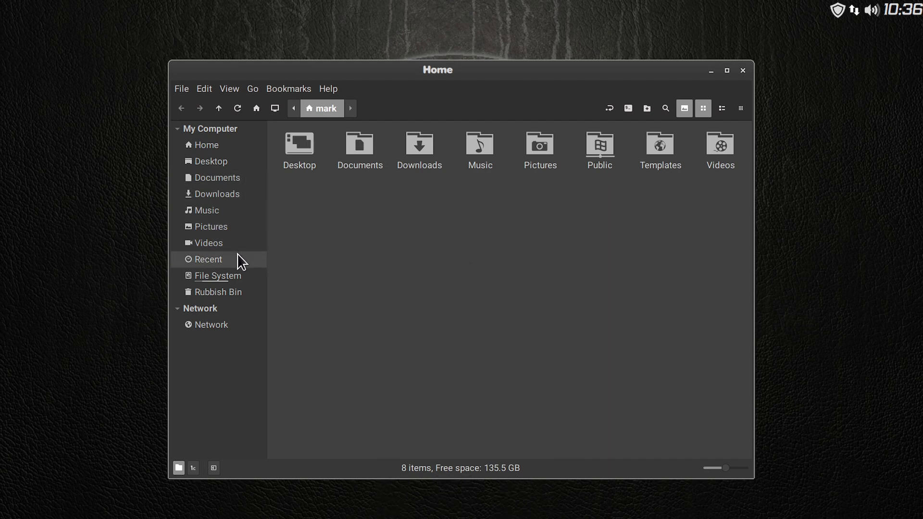
# Open 'Changing Lubuntu To XFCE' from Documents > Needed Stuff For XFCE > Linux Notes in the Text Editor
pyautogui.click(236, 177)
pyautogui.doubleClick(302, 146)
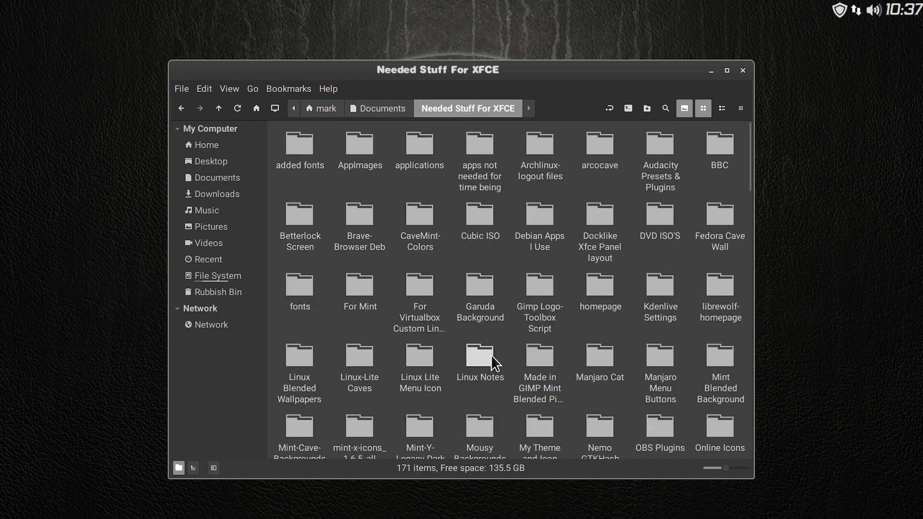
pyautogui.click(479, 362)
pyautogui.doubleClick(480, 363)
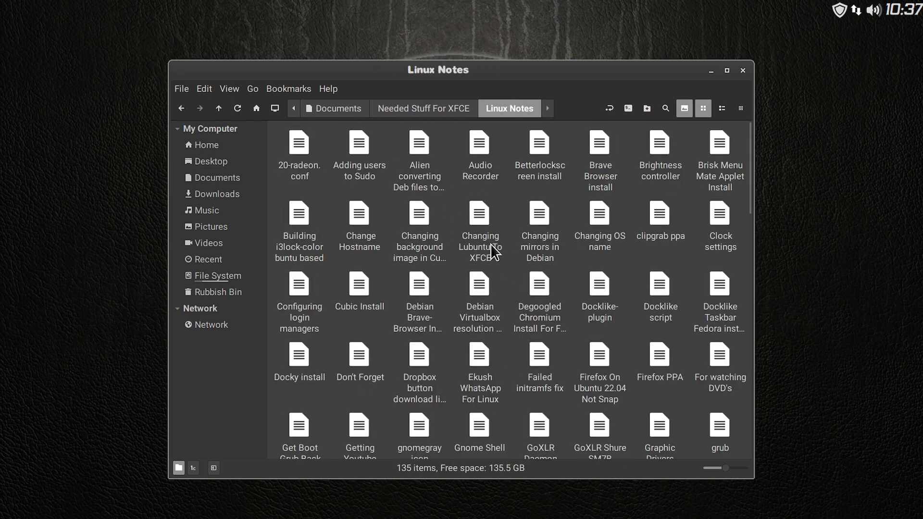
pyautogui.rightClick(479, 217)
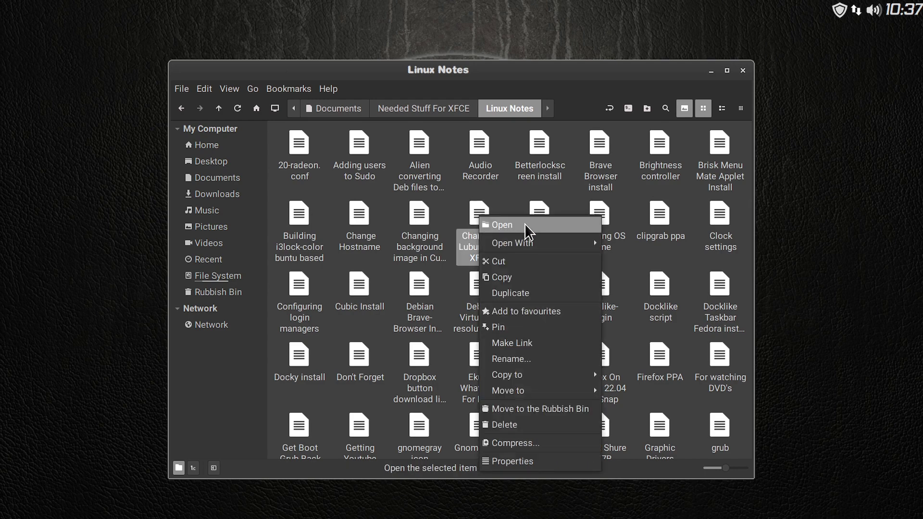
pyautogui.moveTo(569, 244)
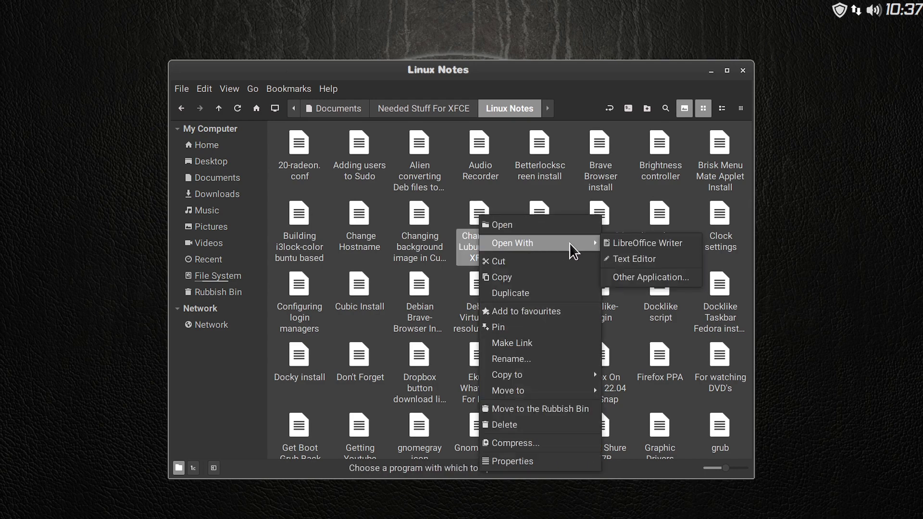
pyautogui.click(647, 255)
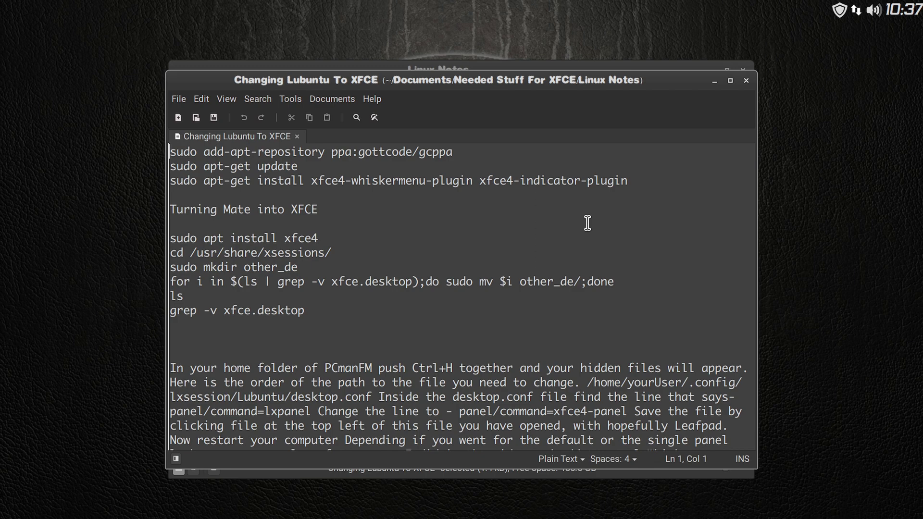
# Append ' xfce4-power-manager xfce4-whiskermenu-plugin' to the 'sudo apt install xfce4' line
pyautogui.click(327, 240)
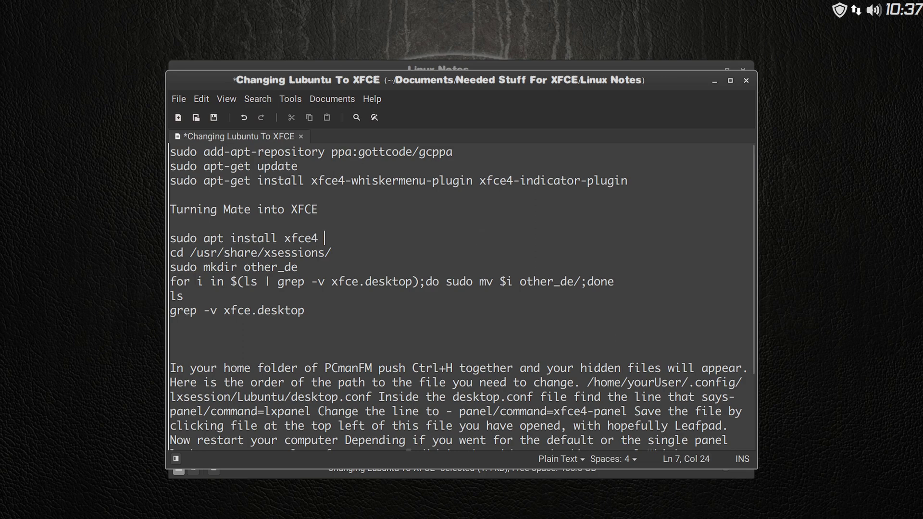
pyautogui.write('xfce')
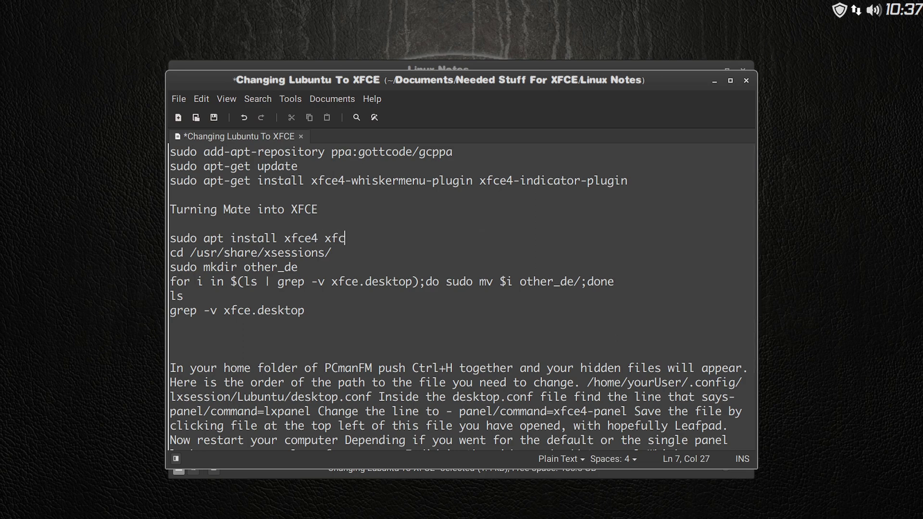
pyautogui.write('4-power-manag')
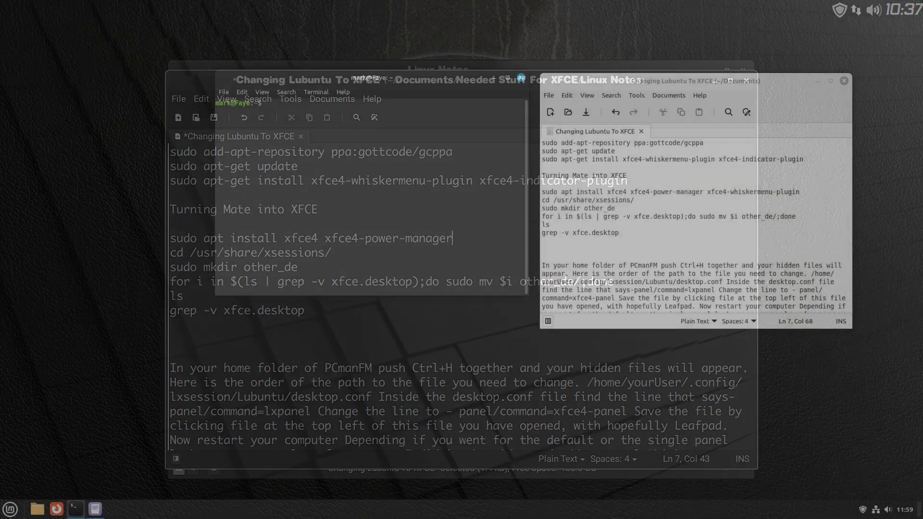
pyautogui.write('er')
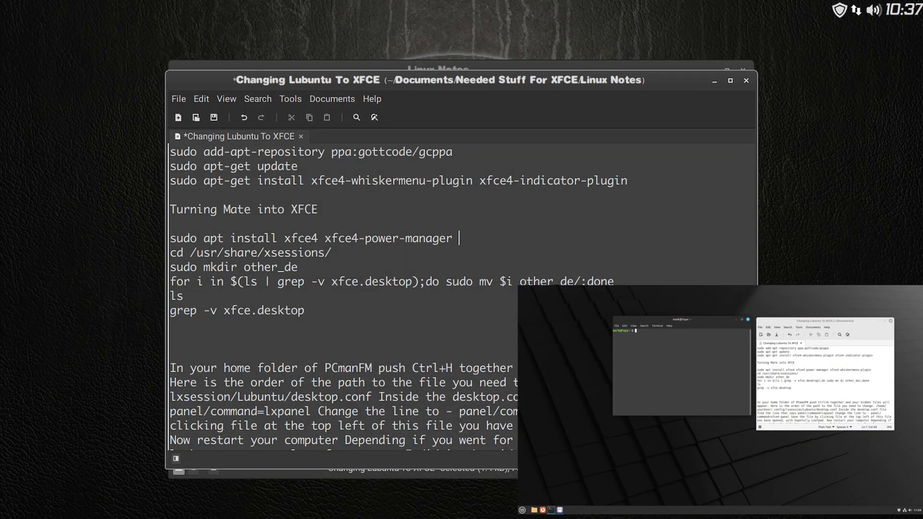
pyautogui.write(' xfce4-')
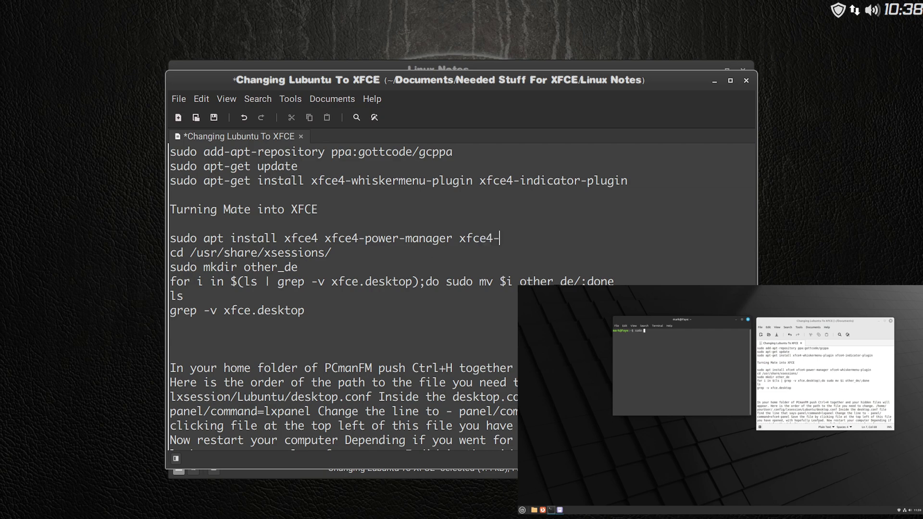
pyautogui.write('whiskermenu-plugin')
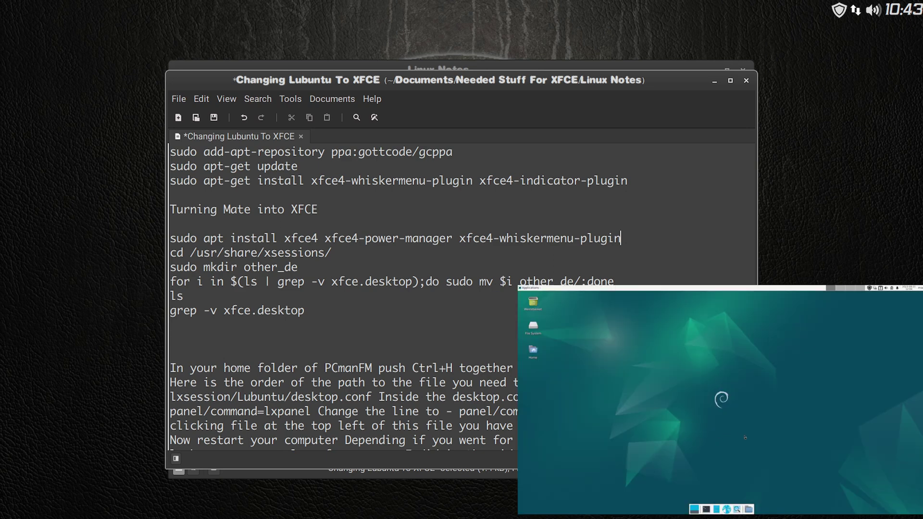
pyautogui.click(528, 287)
pyautogui.moveTo(538, 324)
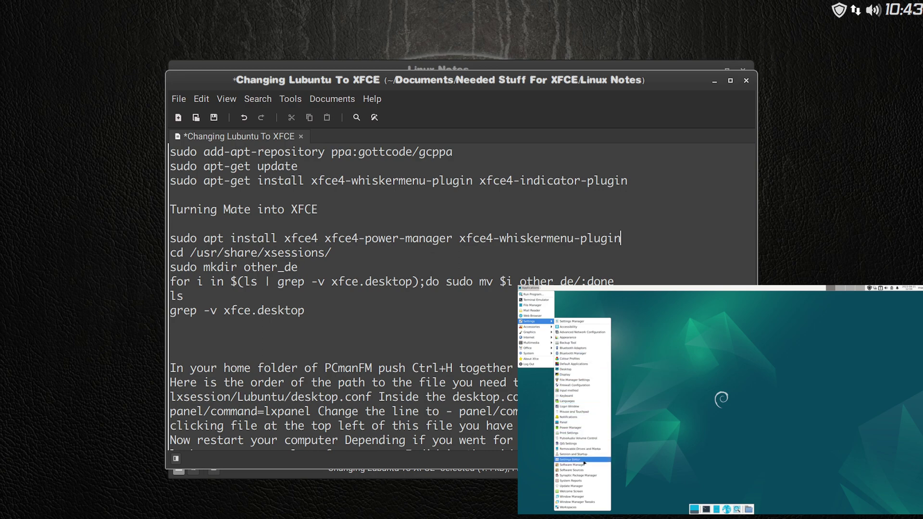
pyautogui.click(702, 426)
pyautogui.click(706, 509)
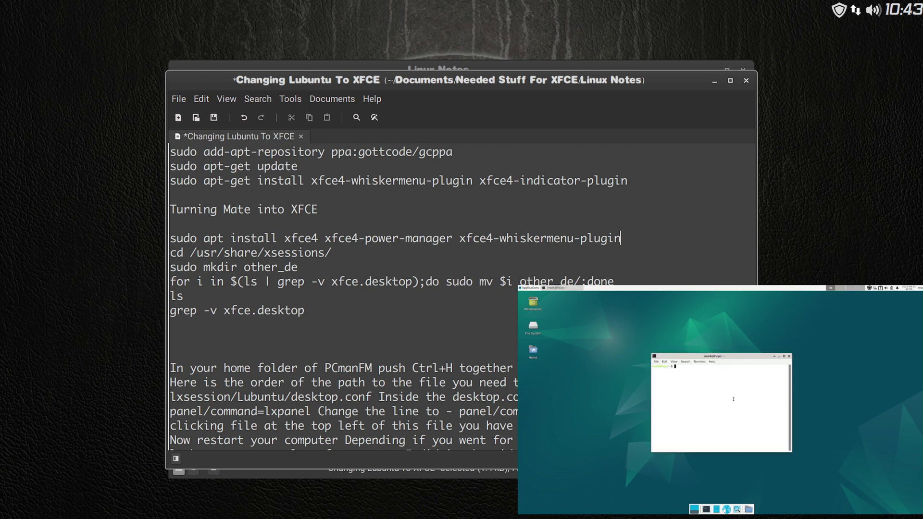
pyautogui.click(716, 511)
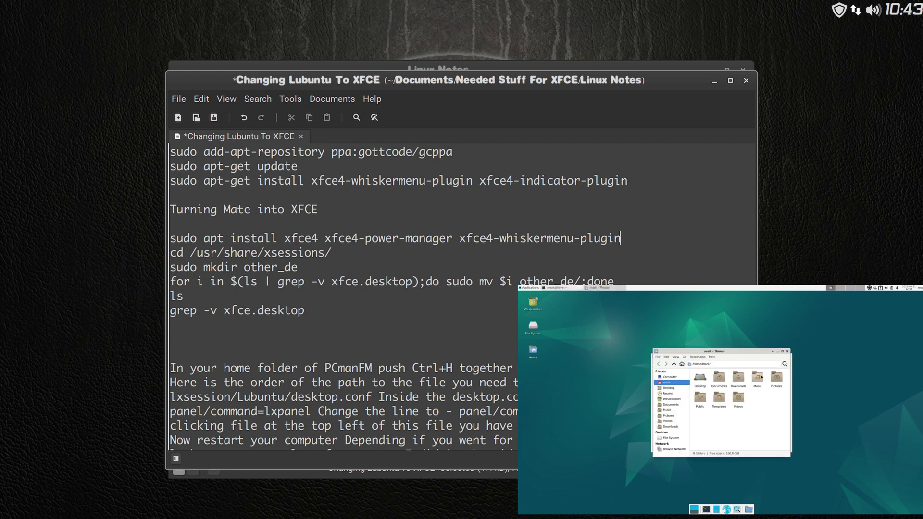
pyautogui.click(786, 352)
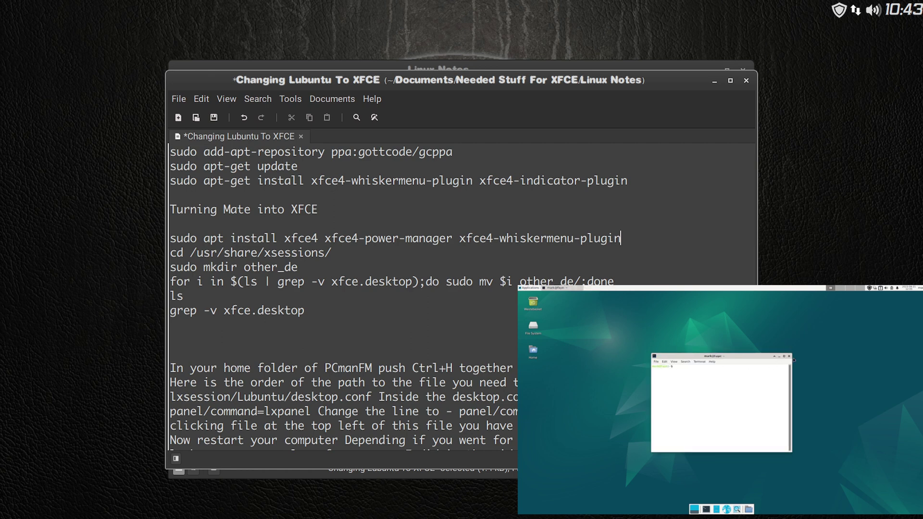
pyautogui.click(789, 357)
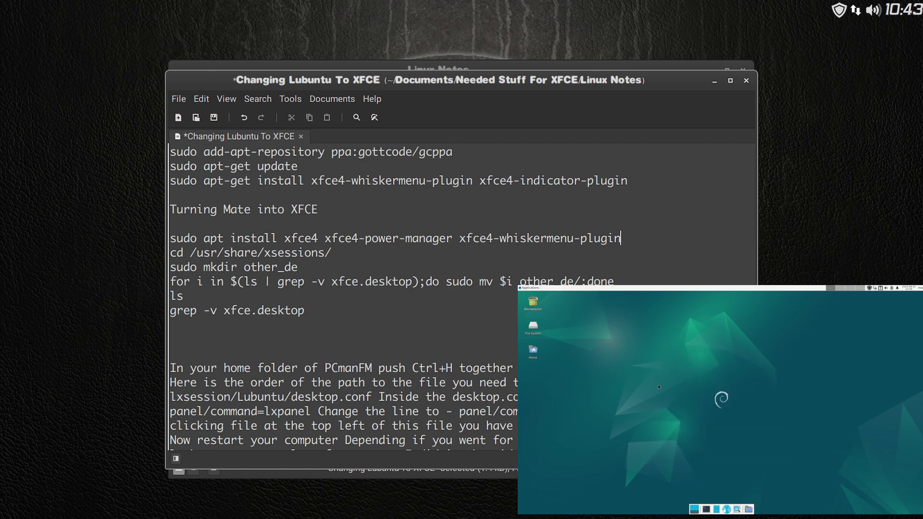
# Add the Whisker Menu plugin to the top panel via Add New Items
pyautogui.rightClick(700, 289)
pyautogui.moveTo(711, 315)
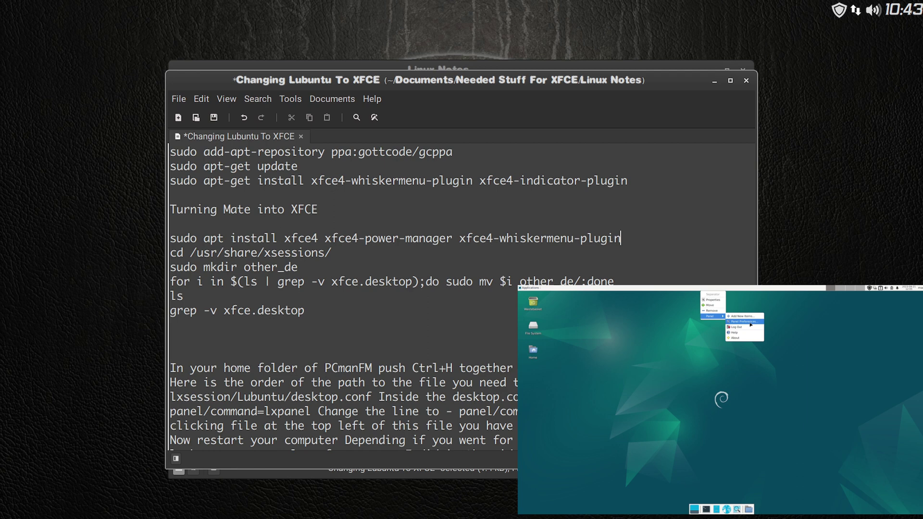
pyautogui.click(741, 316)
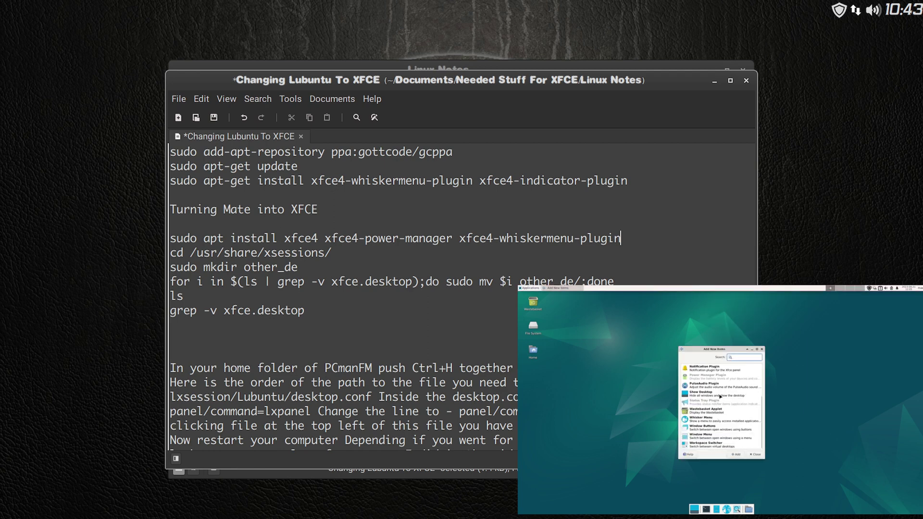
pyautogui.click(709, 422)
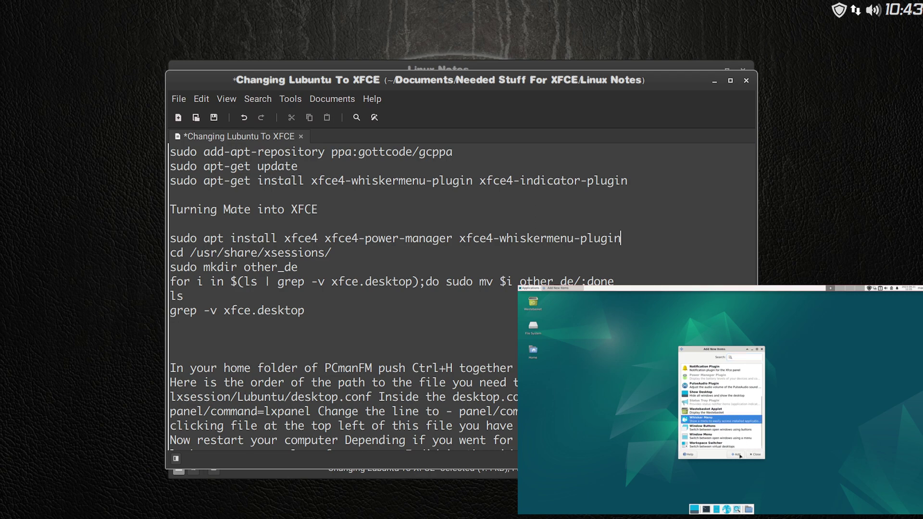
pyautogui.click(738, 455)
# Move the Whisker Menu item to the far left of the panel
pyautogui.rightClick(919, 288)
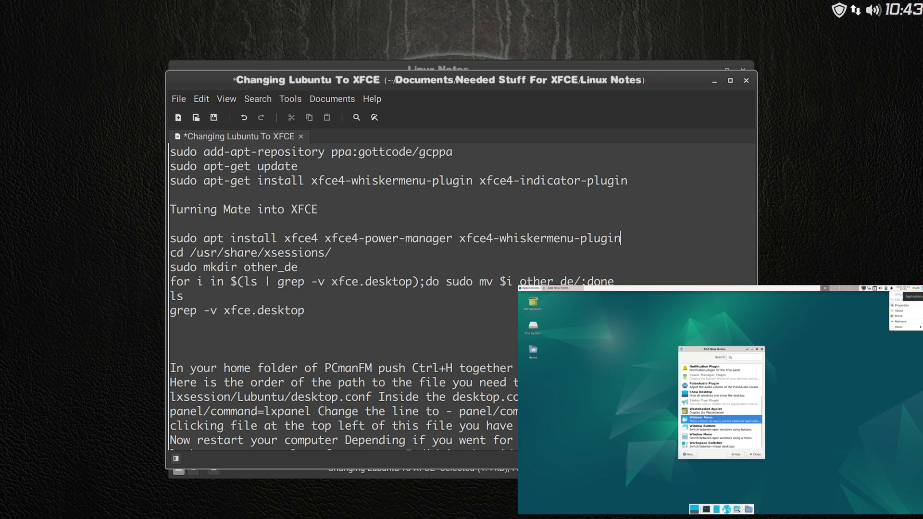
pyautogui.click(911, 311)
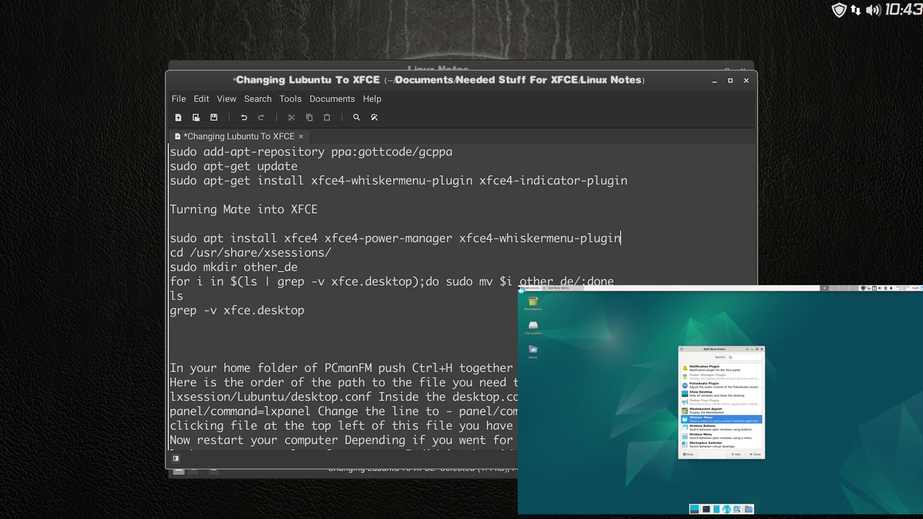
pyautogui.click(520, 291)
# Remove the old Applications Menu from the panel and confirm
pyautogui.rightClick(528, 289)
pyautogui.click(561, 318)
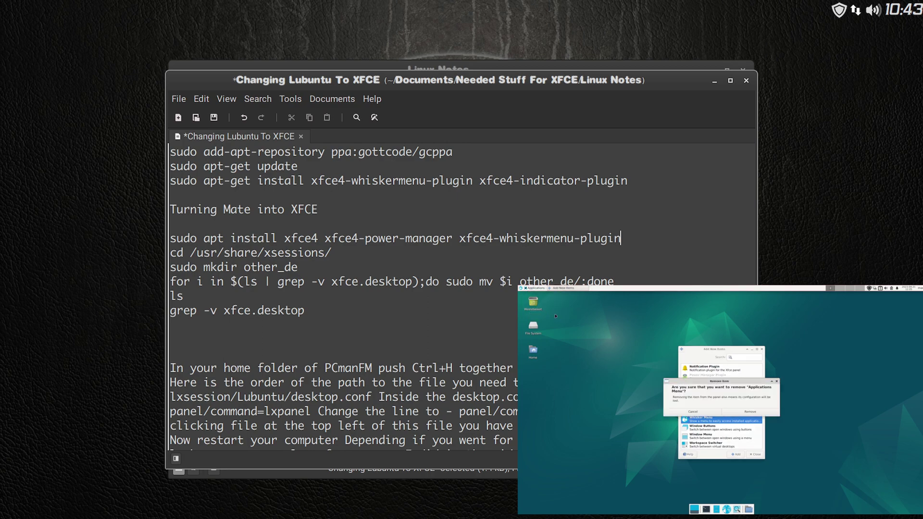
pyautogui.click(762, 412)
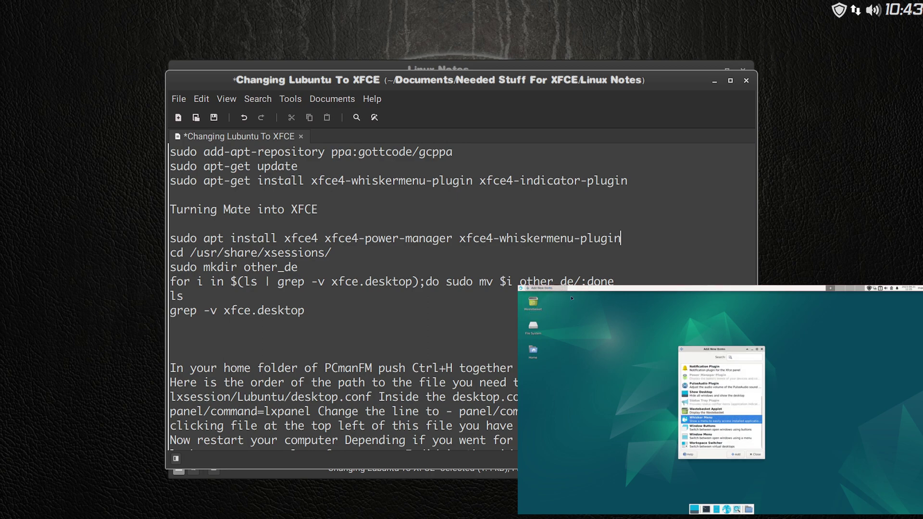
# In Whisker Menu properties, show applications as a tree and set category icons to Small
pyautogui.click(761, 350)
pyautogui.rightClick(524, 288)
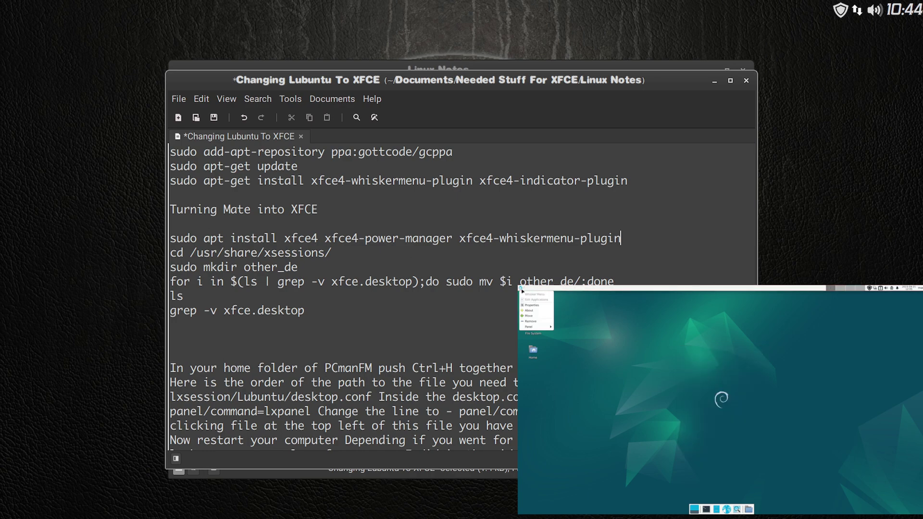
pyautogui.click(533, 305)
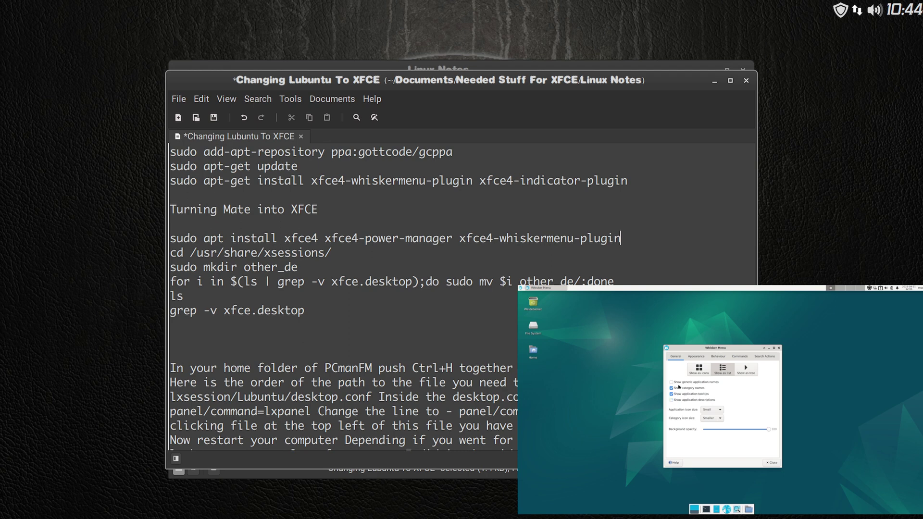
pyautogui.click(745, 369)
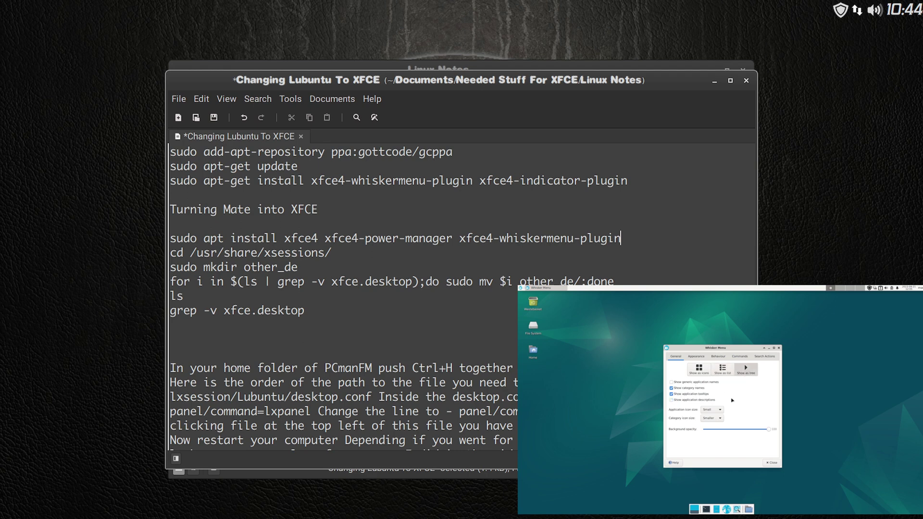
pyautogui.click(720, 411)
pyautogui.click(719, 416)
pyautogui.click(720, 419)
pyautogui.click(720, 425)
# Position categories next to the panel button and commands next to the search entry
pyautogui.click(696, 357)
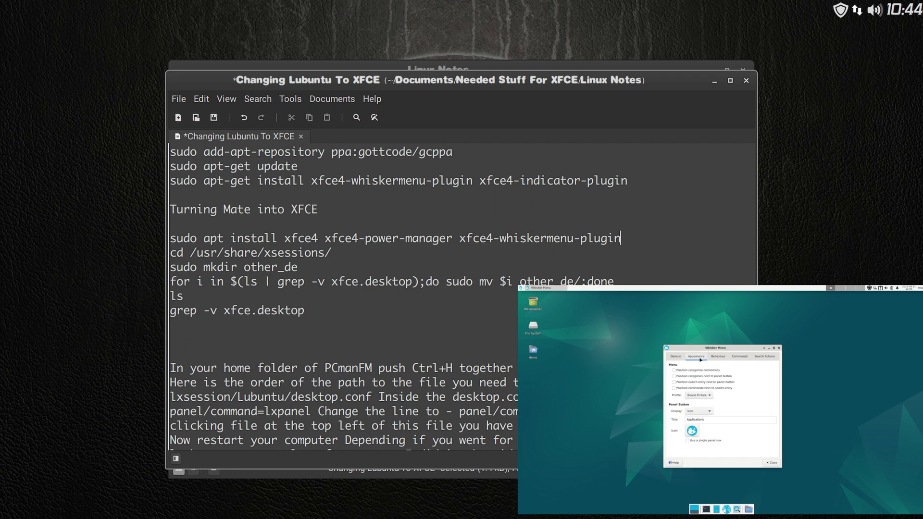
pyautogui.click(674, 376)
pyautogui.click(674, 387)
# Raise the recently used items amount to 100 and close the settings
pyautogui.click(717, 357)
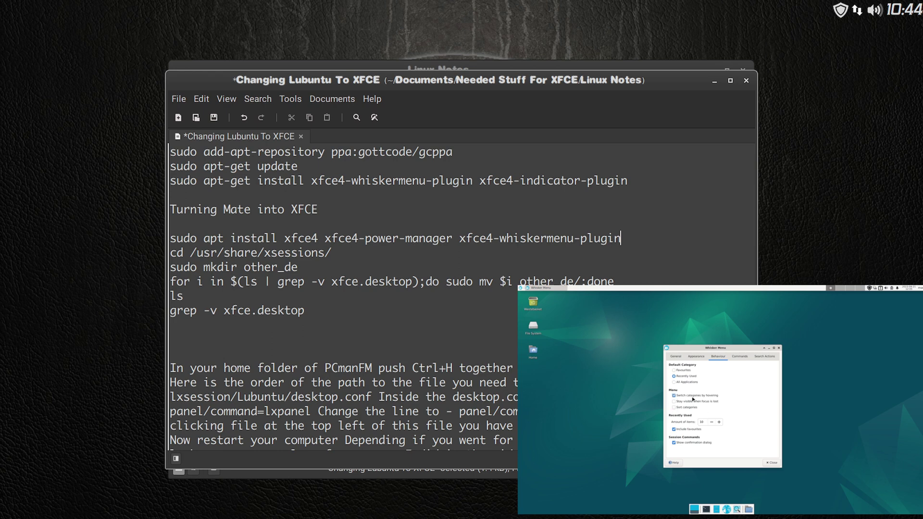
pyautogui.click(720, 423)
pyautogui.click(720, 422)
pyautogui.click(771, 463)
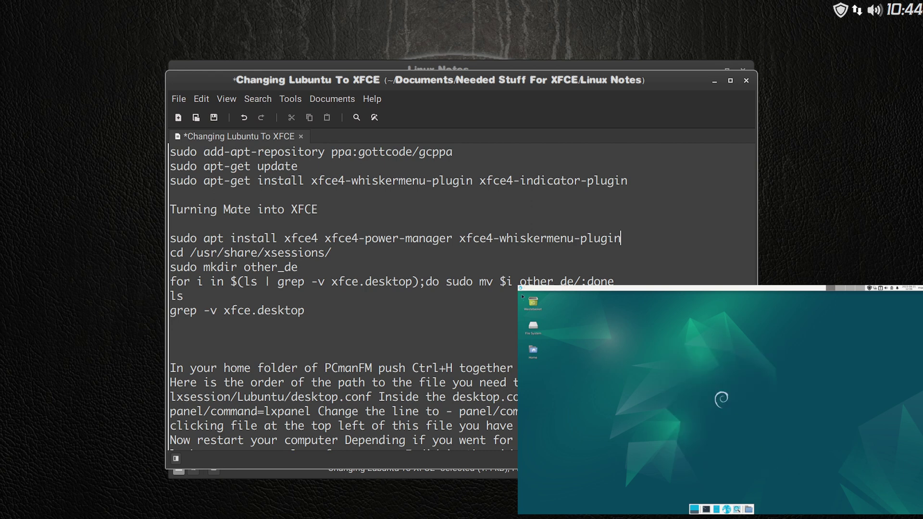
# Launch Appearance settings from the Whisker Menu's Settings category
pyautogui.click(520, 288)
pyautogui.click(534, 326)
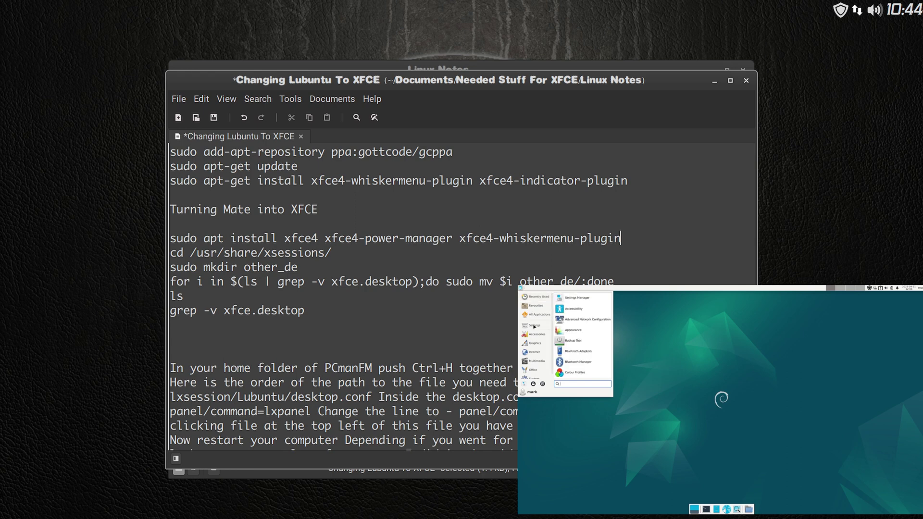
pyautogui.click(586, 330)
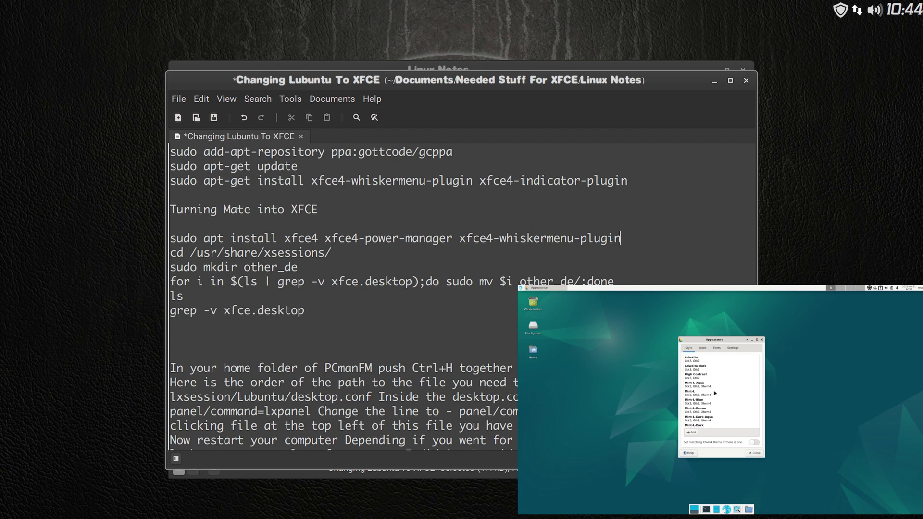
# Scroll the Style list and preview the Mint-L-Grey theme
pyautogui.scroll(-5, 715, 393)
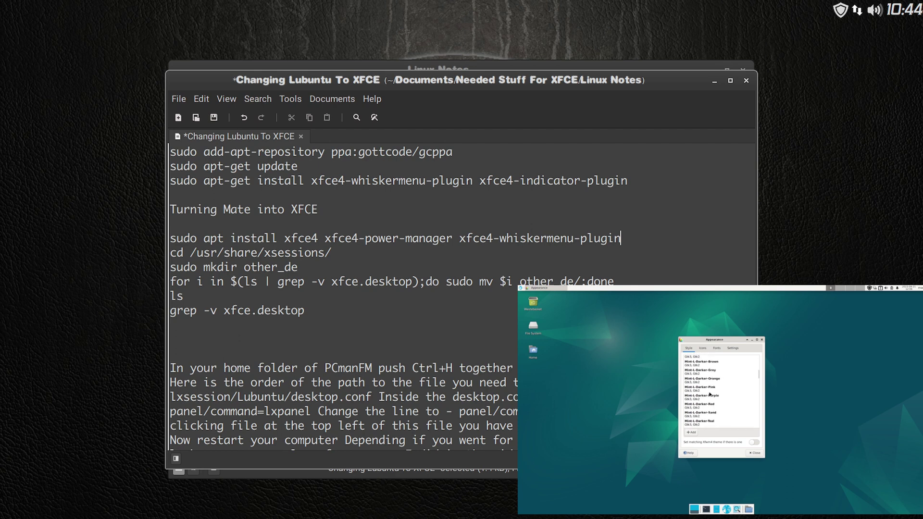
pyautogui.scroll(2, 709, 394)
pyautogui.scroll(3, 709, 394)
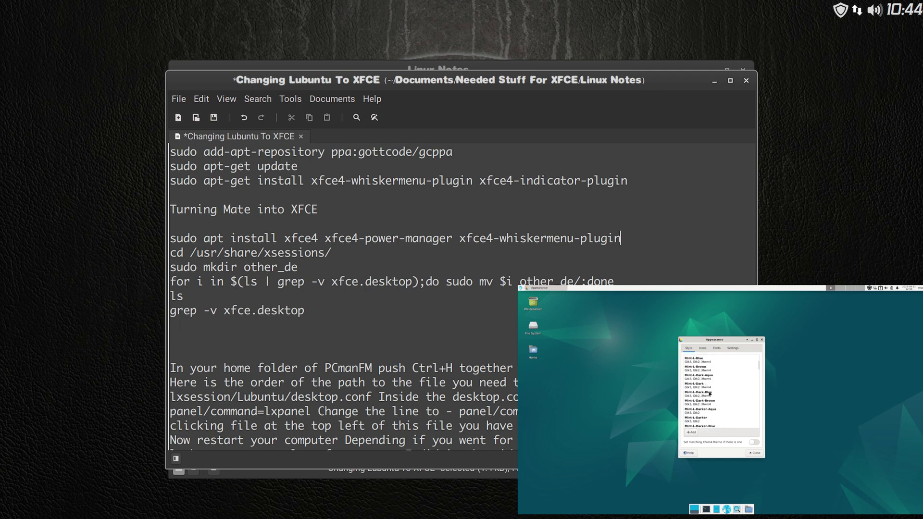
pyautogui.scroll(-5, 709, 393)
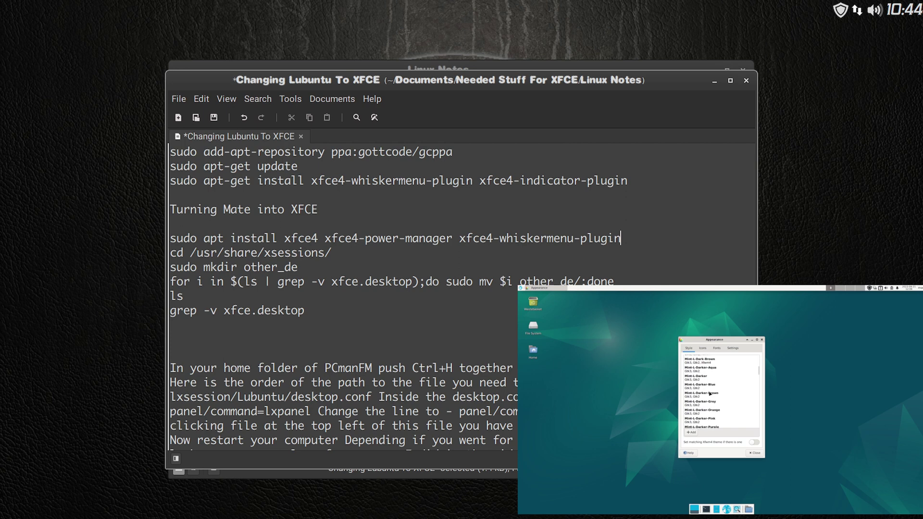
pyautogui.scroll(-2, 709, 394)
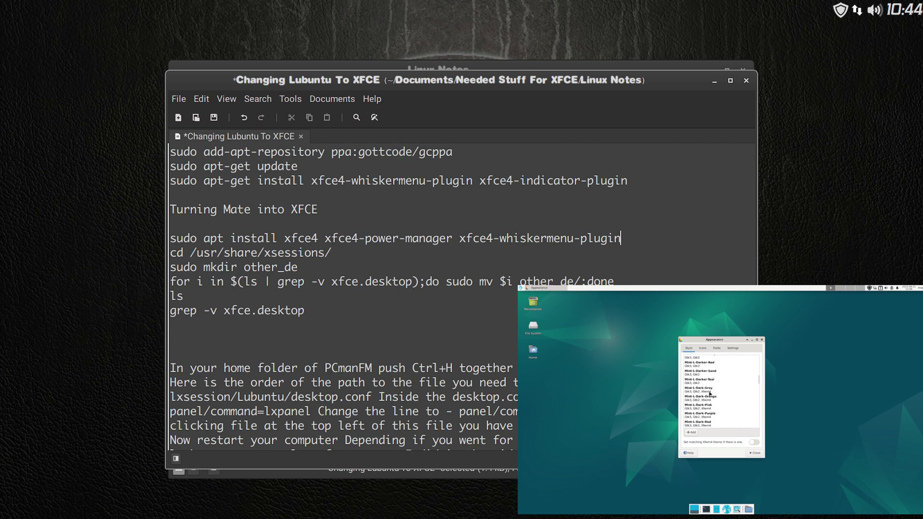
pyautogui.scroll(-3, 709, 394)
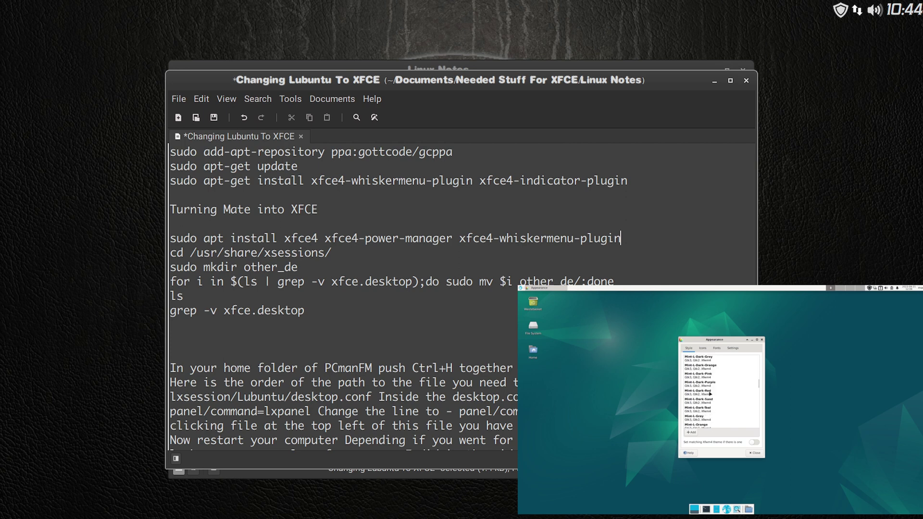
pyautogui.scroll(-1, 709, 394)
pyautogui.click(701, 406)
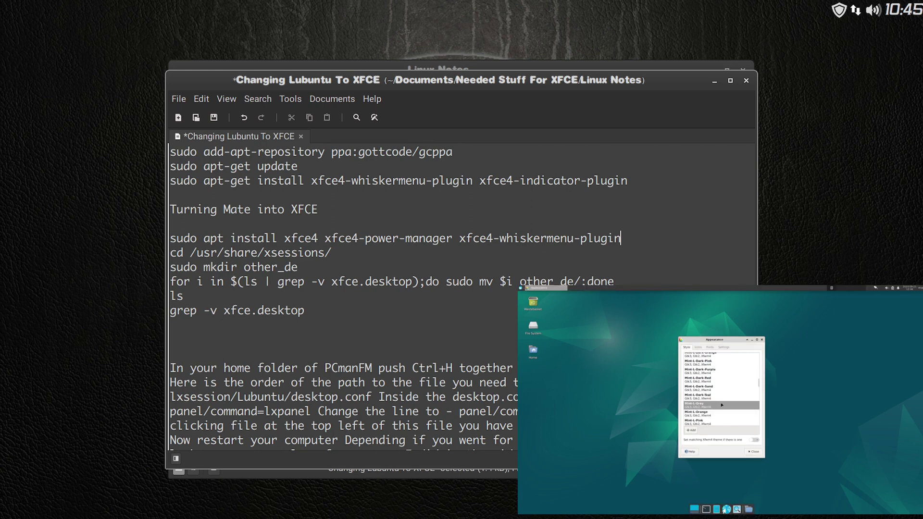
pyautogui.scroll(4, 719, 404)
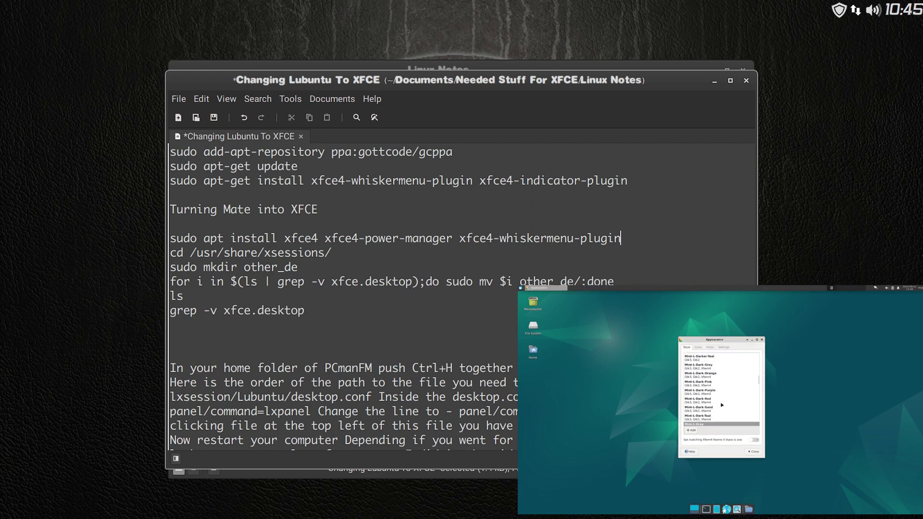
# Select Mint-L-Dark-Grey in the Style list to apply the dark theme
pyautogui.click(702, 378)
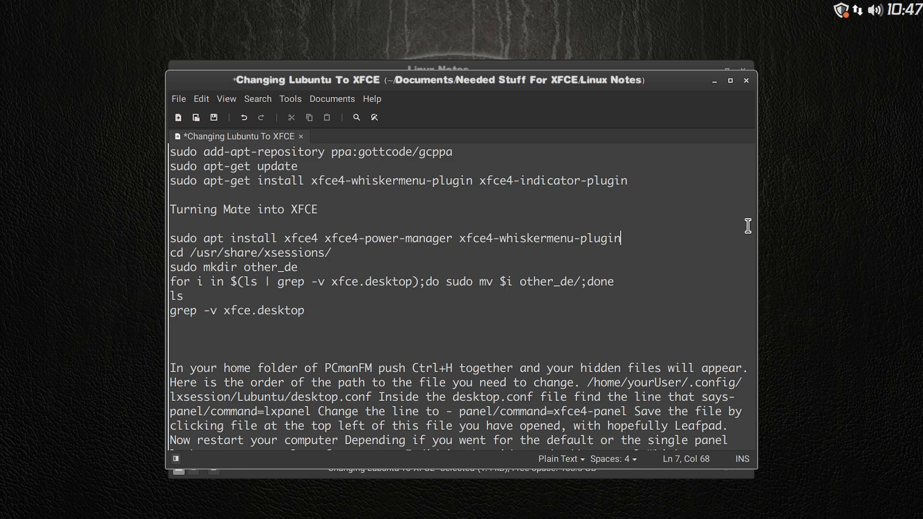
pyautogui.press('Control_R+f')
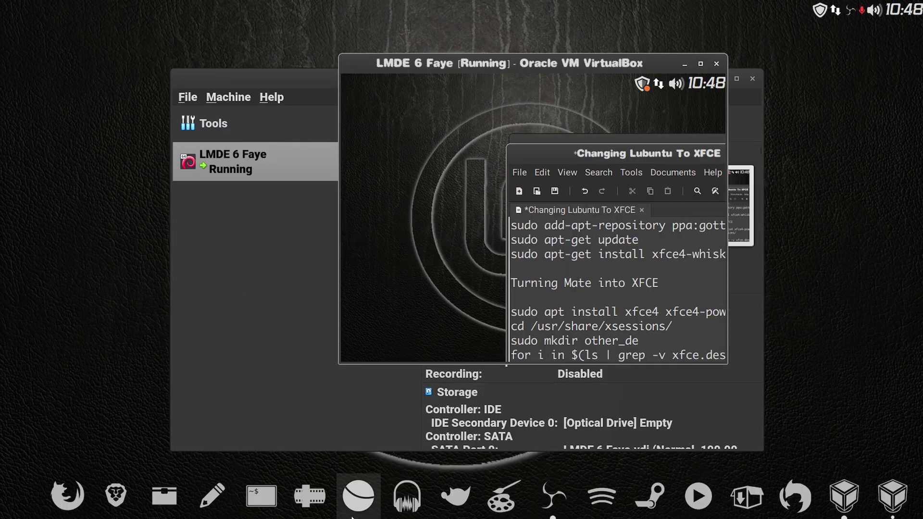
pyautogui.click(213, 495)
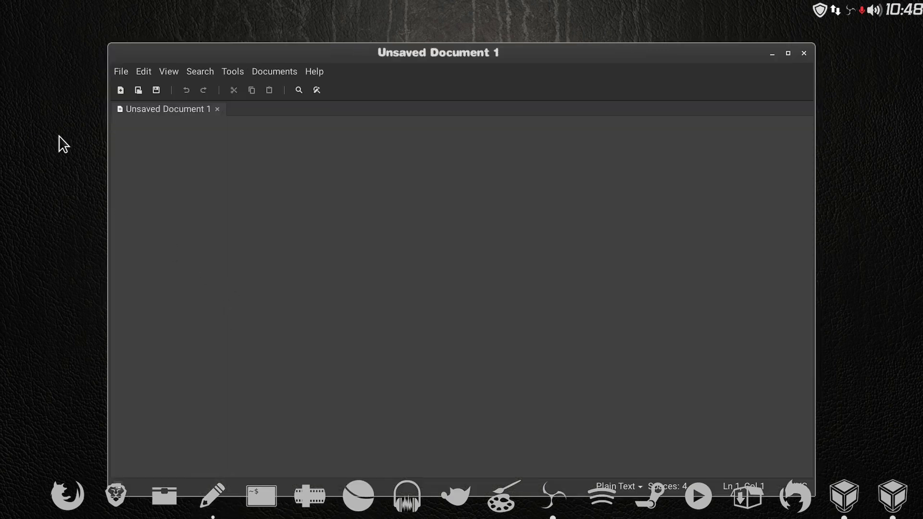
pyautogui.click(118, 68)
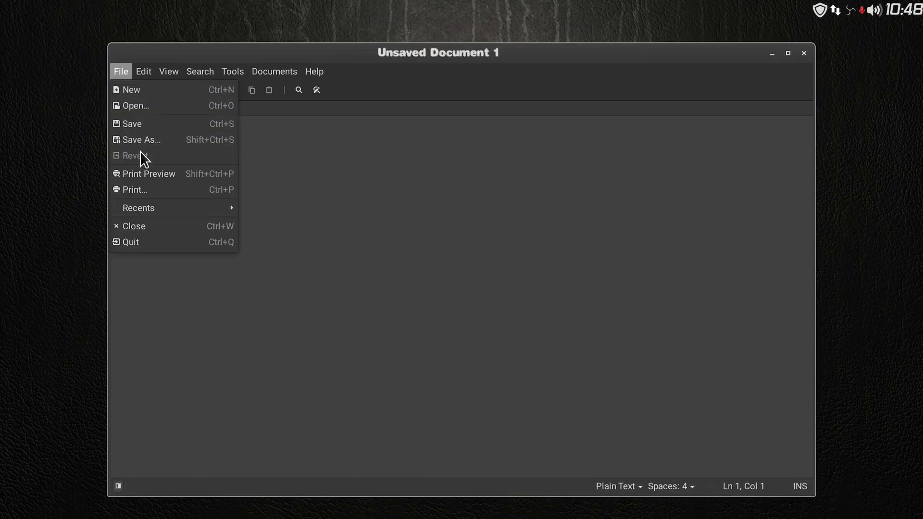
pyautogui.moveTo(186, 206)
pyautogui.click(312, 207)
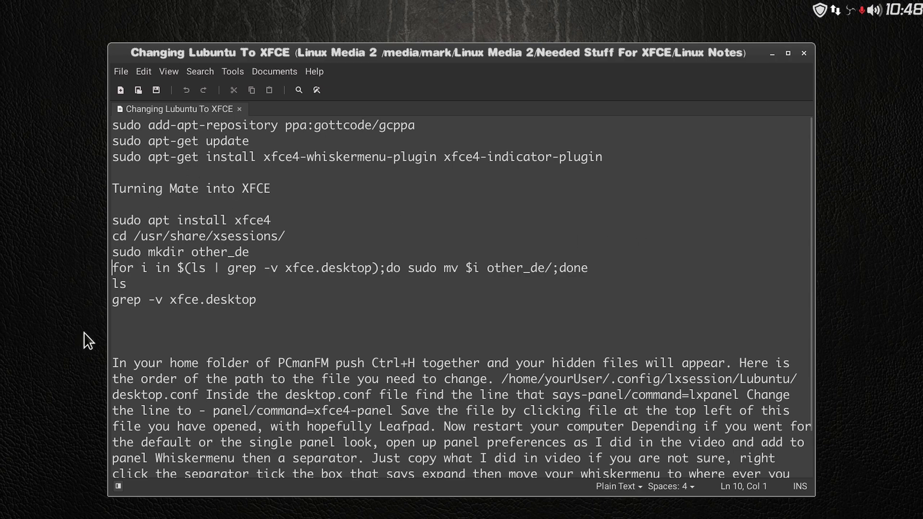
pyautogui.scroll(-2, 531, 250)
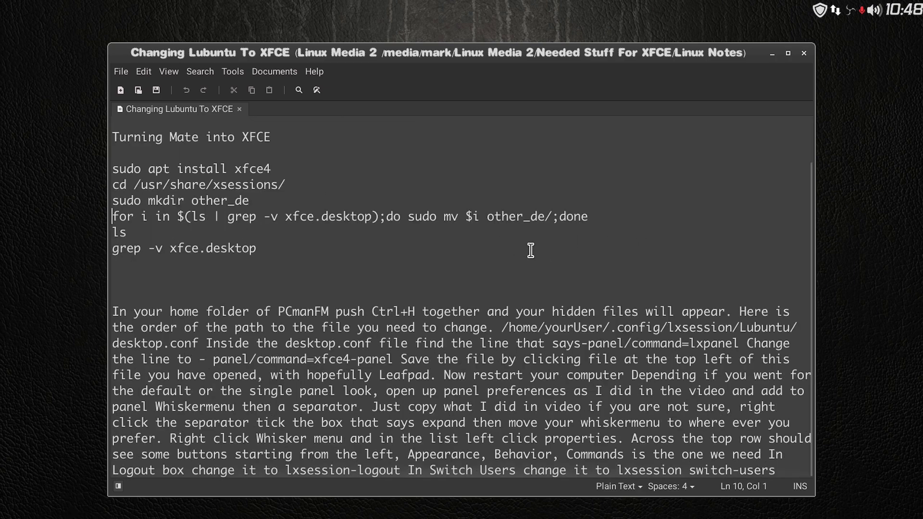
pyautogui.scroll(2, 531, 251)
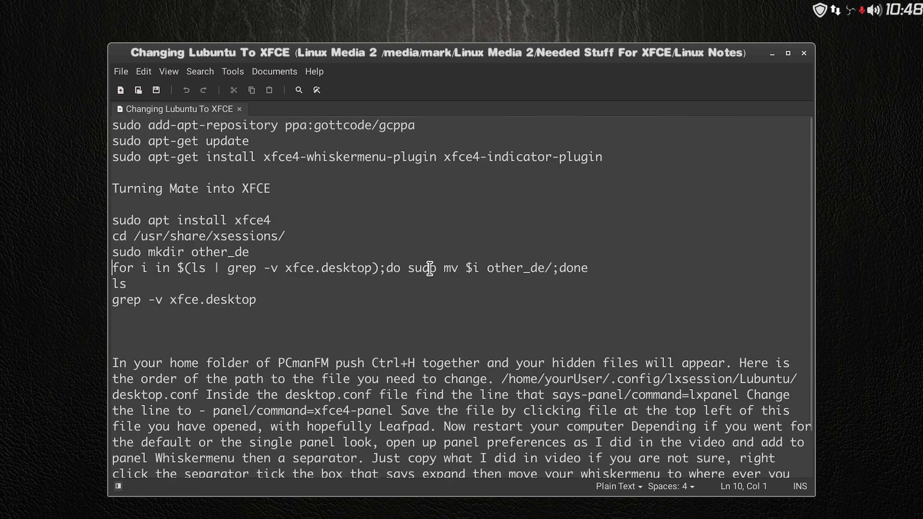
pyautogui.click(804, 53)
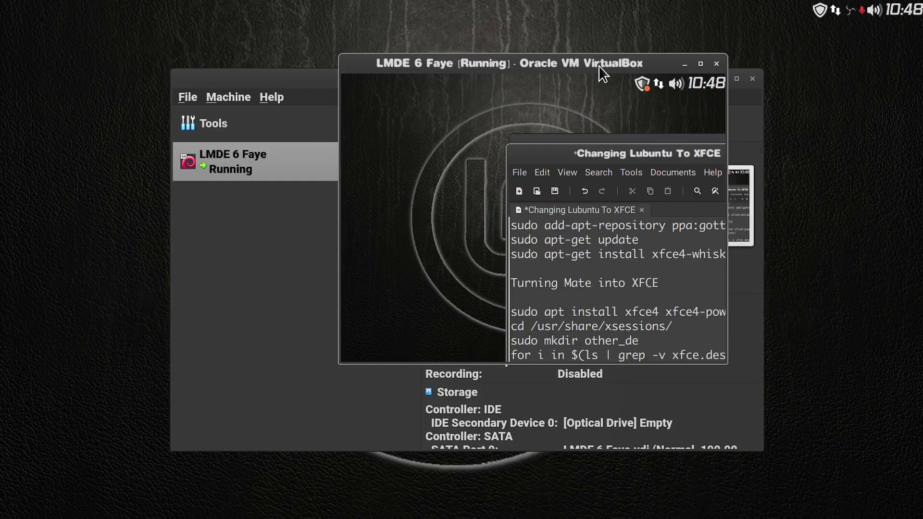
pyautogui.moveTo(598, 62)
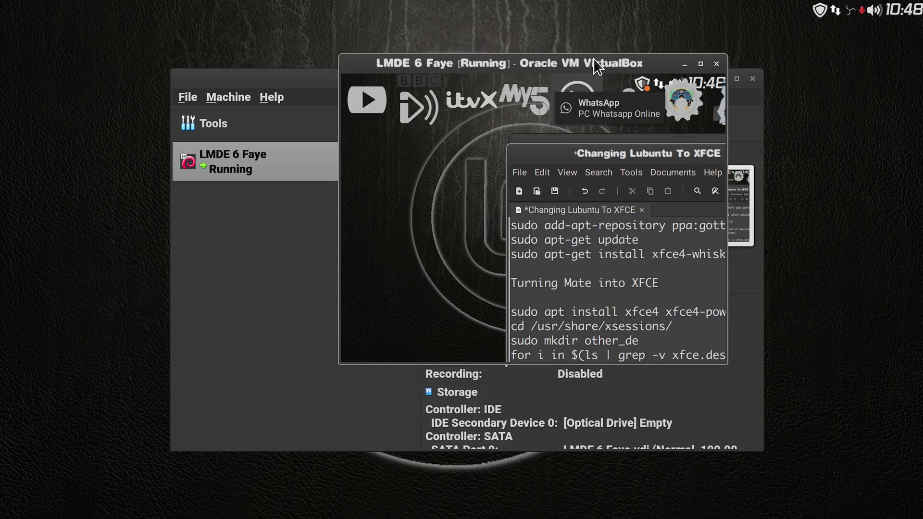
pyautogui.moveTo(593, 58); pyautogui.dragTo(538, 55)
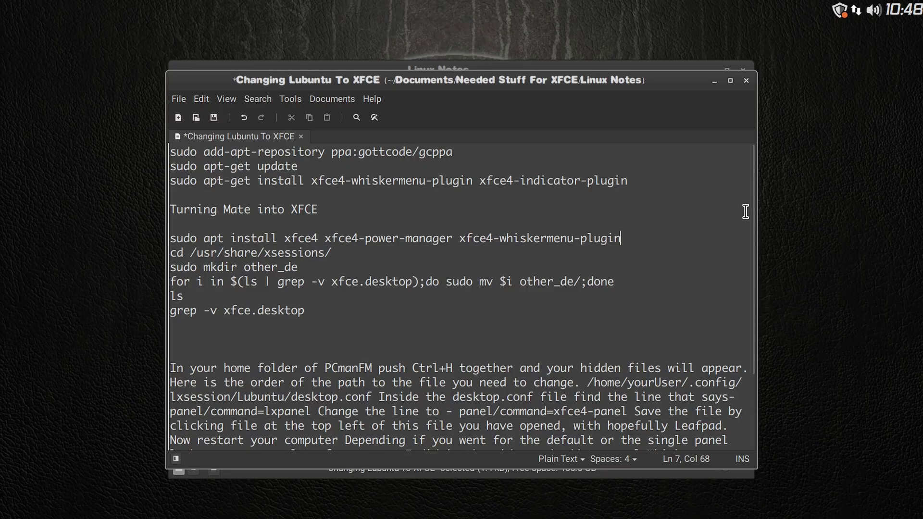
# Save the edited 'Changing Lubuntu To XFCE' note in Xed
pyautogui.click(213, 118)
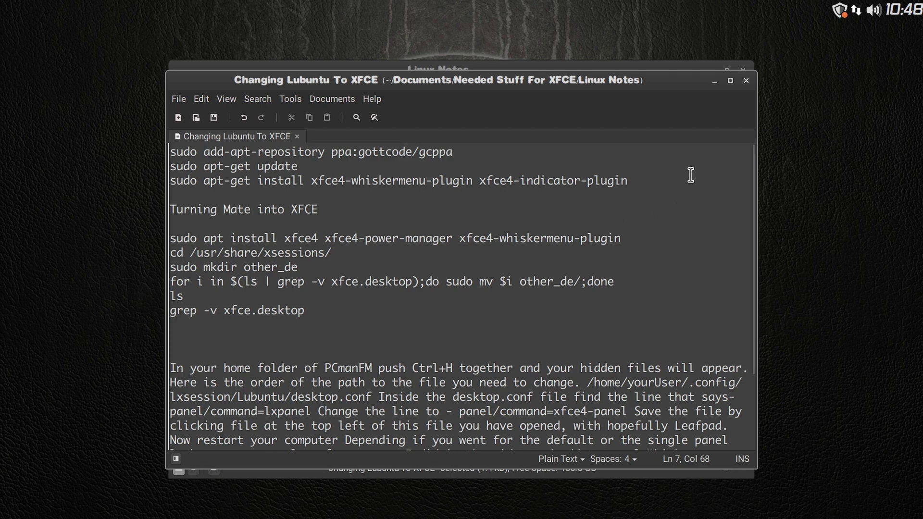
# Close the editor and folder windows, then apply the mintupdate 6.0.5 update, authenticating with the password
pyautogui.click(746, 80)
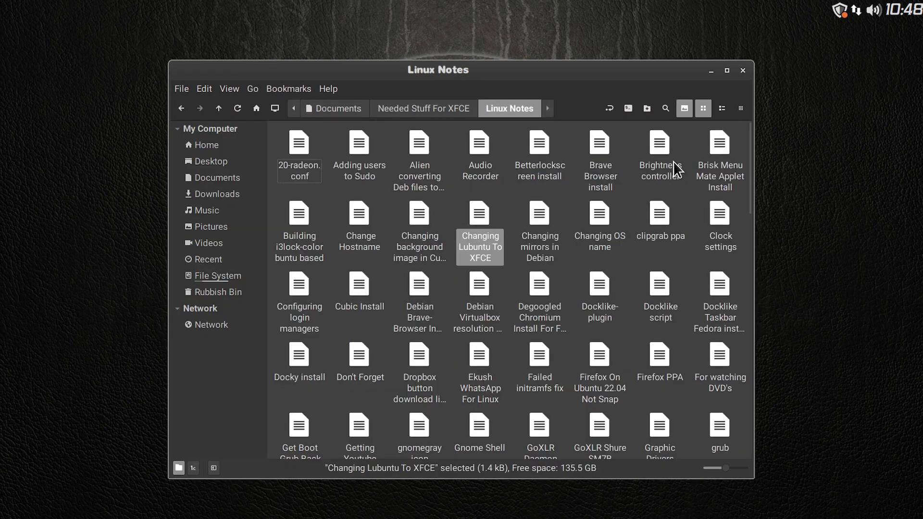
pyautogui.click(743, 70)
pyautogui.click(839, 9)
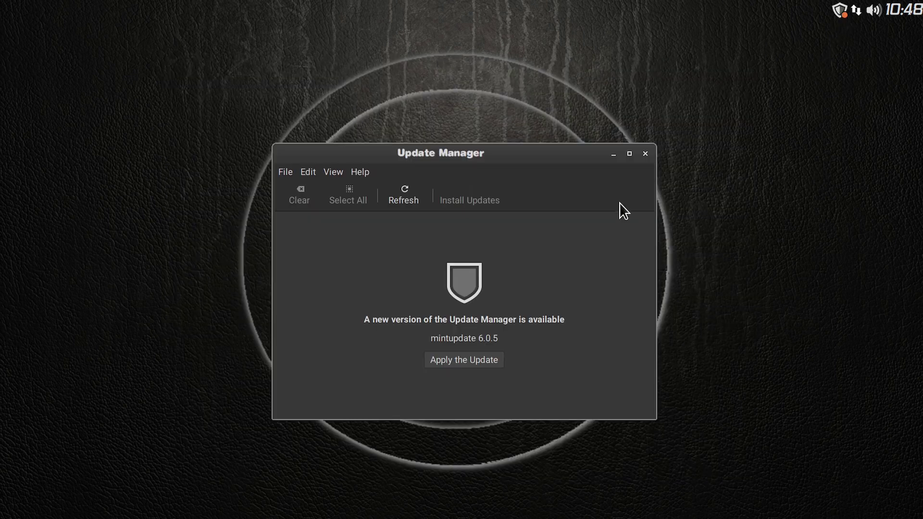
pyautogui.click(465, 361)
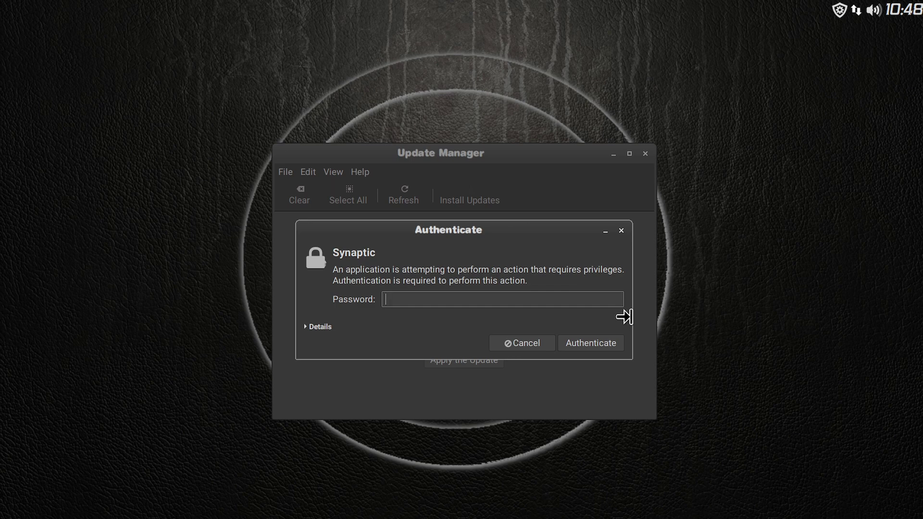
pyautogui.write('••••••••••••')
pyautogui.press('Return')
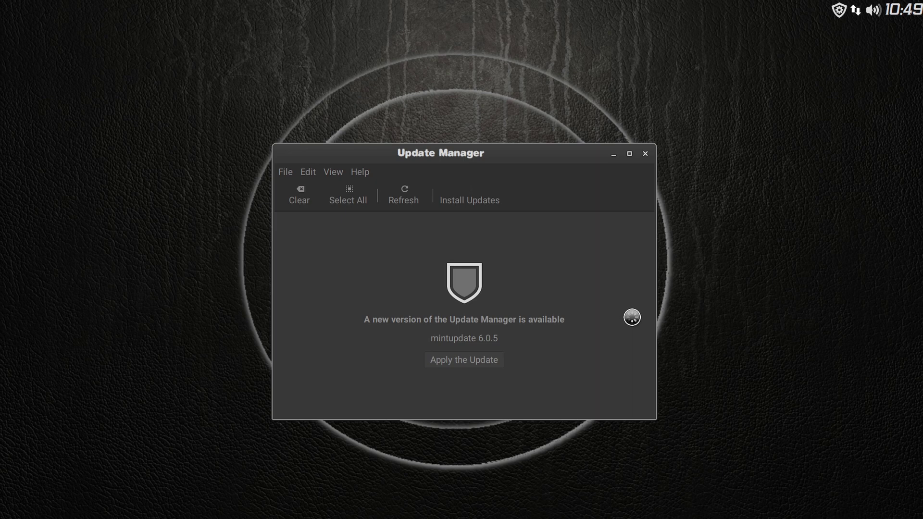